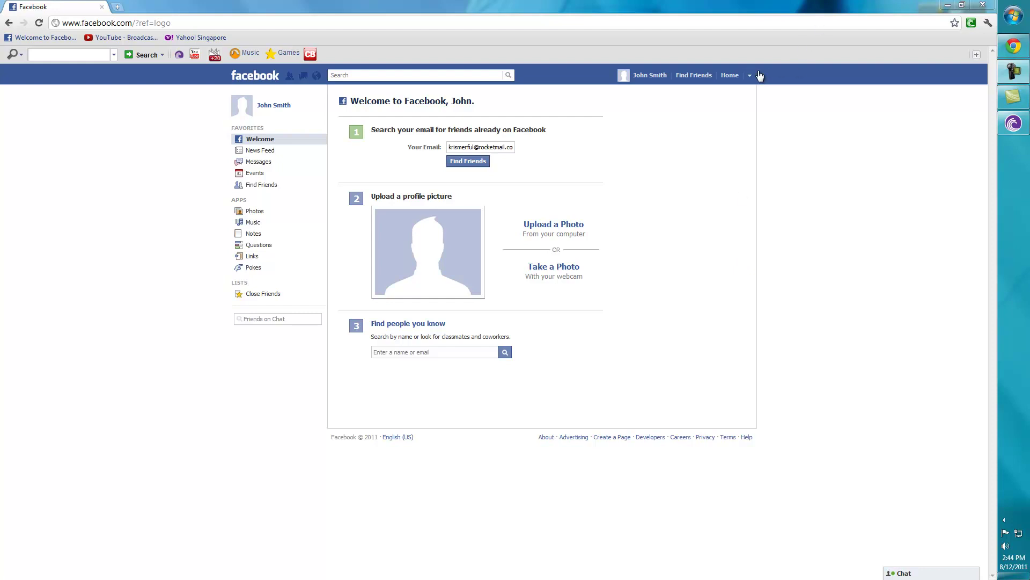
Step: Go to Account Settings from the account menu in the top bar
left_click(753, 77)
left_click(679, 92)
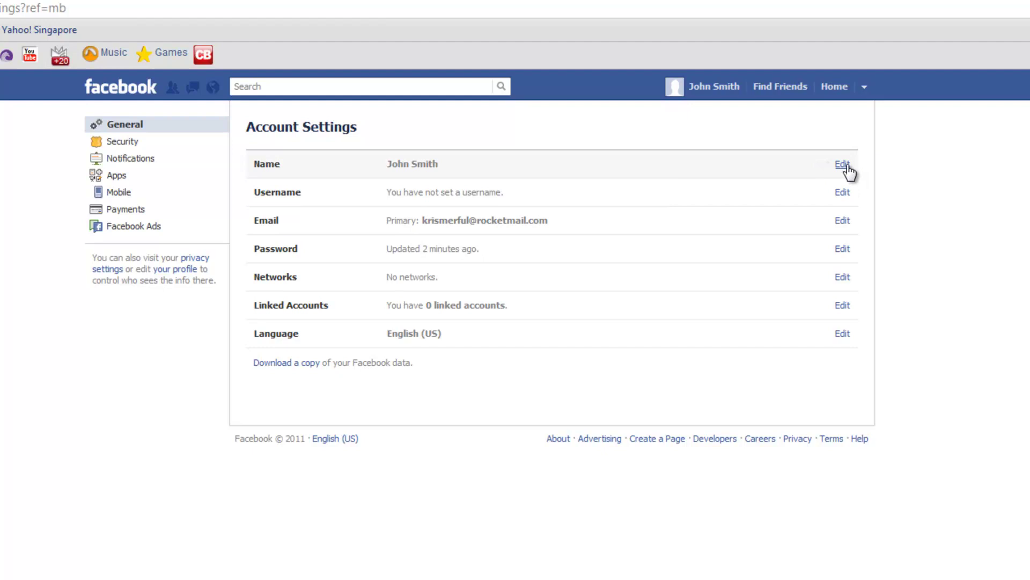
left_click(842, 164)
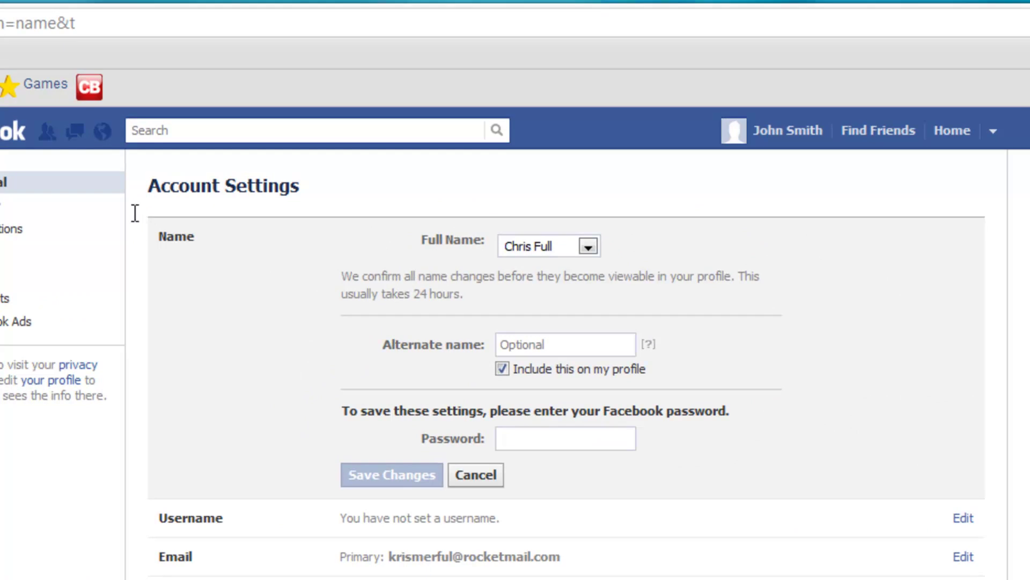
left_click_drag(253, 407, 794, 305)
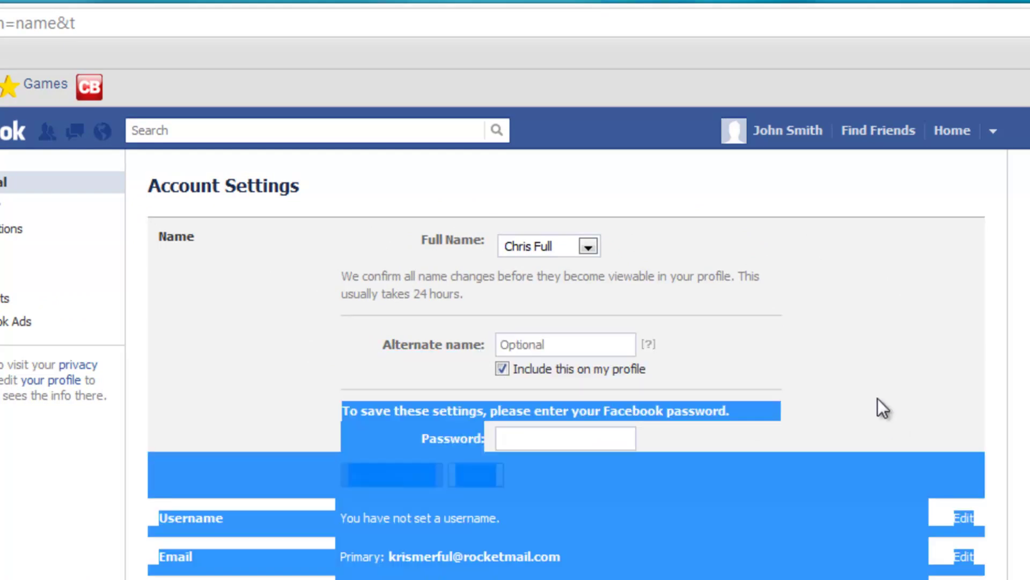
left_click(589, 246)
left_click(646, 299)
left_click(588, 247)
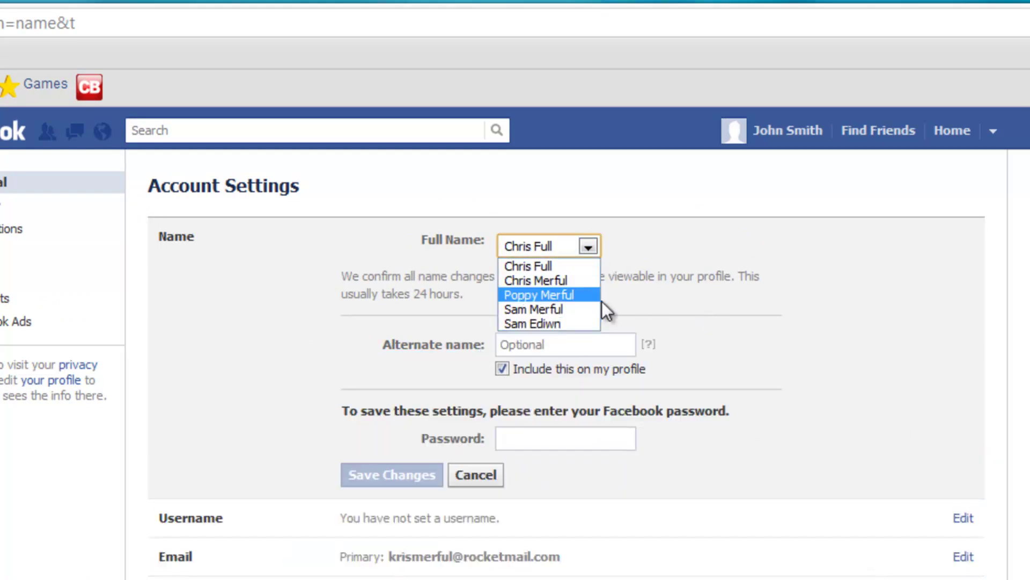
left_click(632, 275)
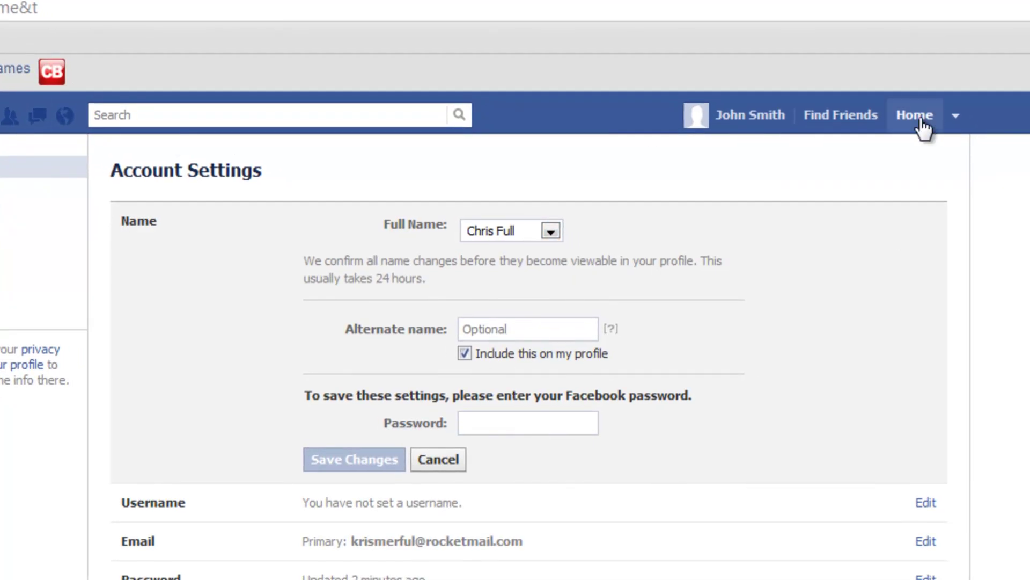
left_click(957, 117)
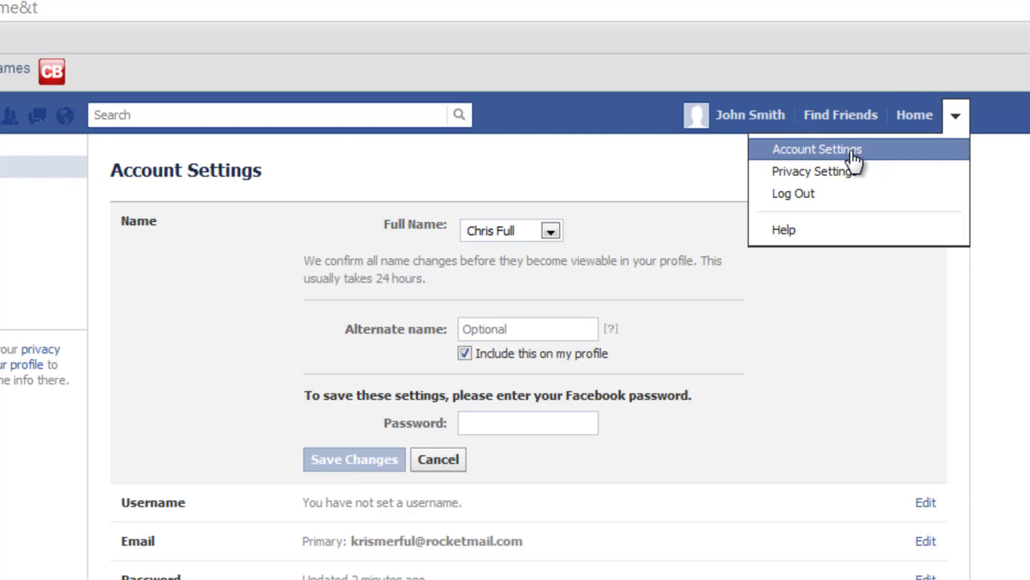
left_click(762, 172)
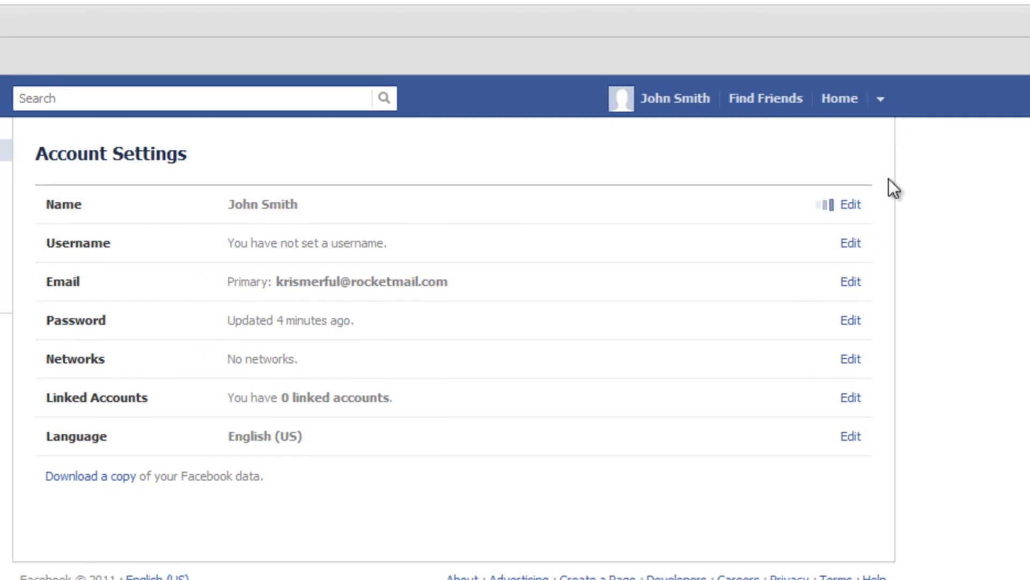
Step: Edit the account Name and pick the new full name from the Full Name list
left_click(850, 204)
left_click(428, 215)
left_click(458, 215)
left_click(455, 217)
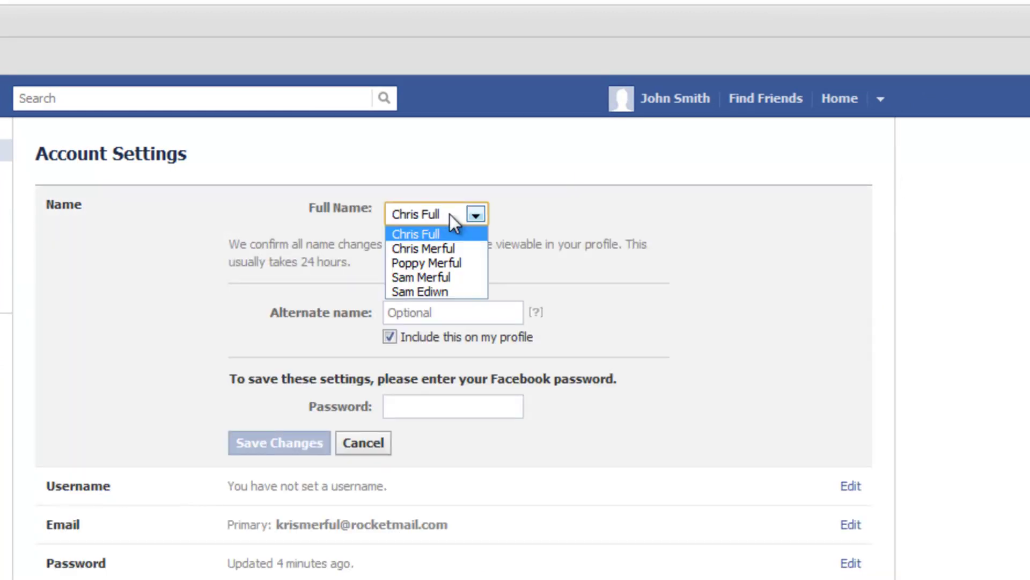
left_click(451, 262)
Step: Save the name change by confirming it with the account password
left_click(307, 447)
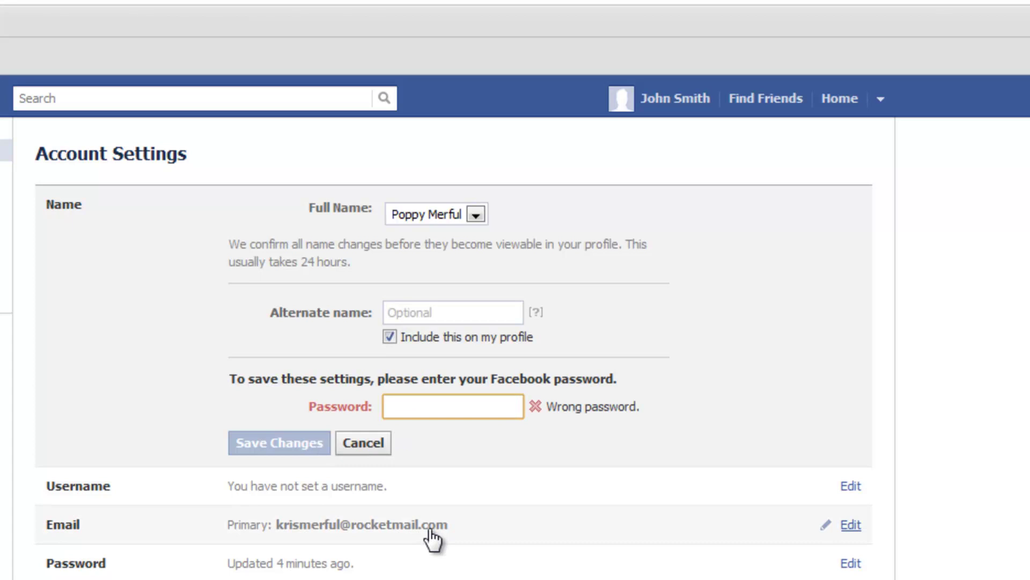
type("p")
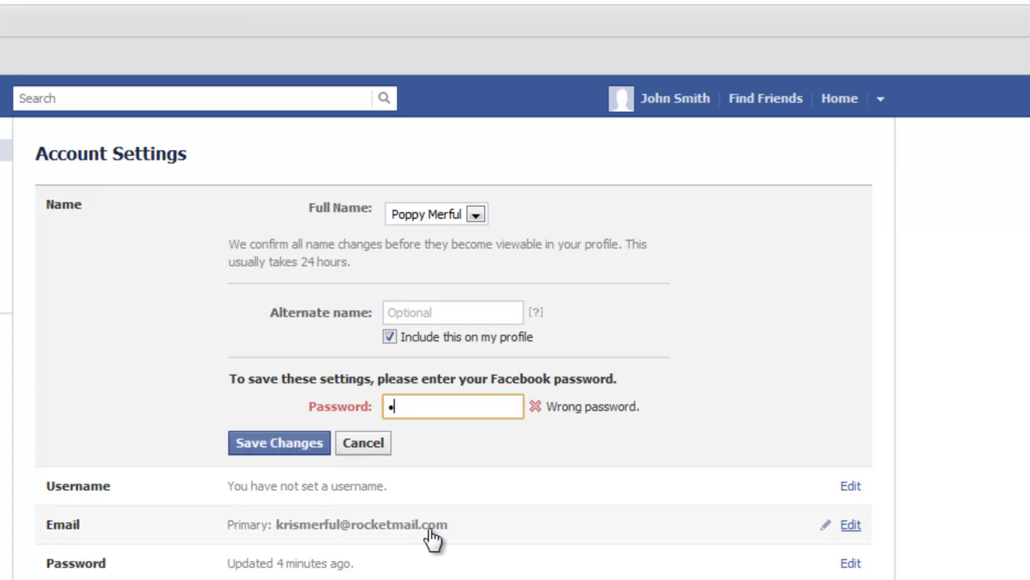
key("BackSpace")
type("p•••••••••••••••••••")
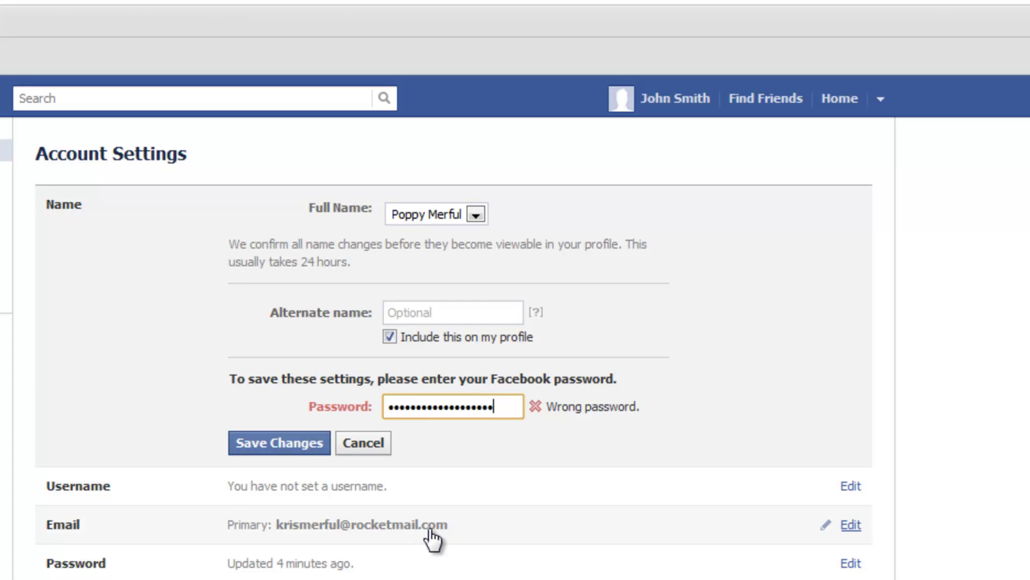
key("Return")
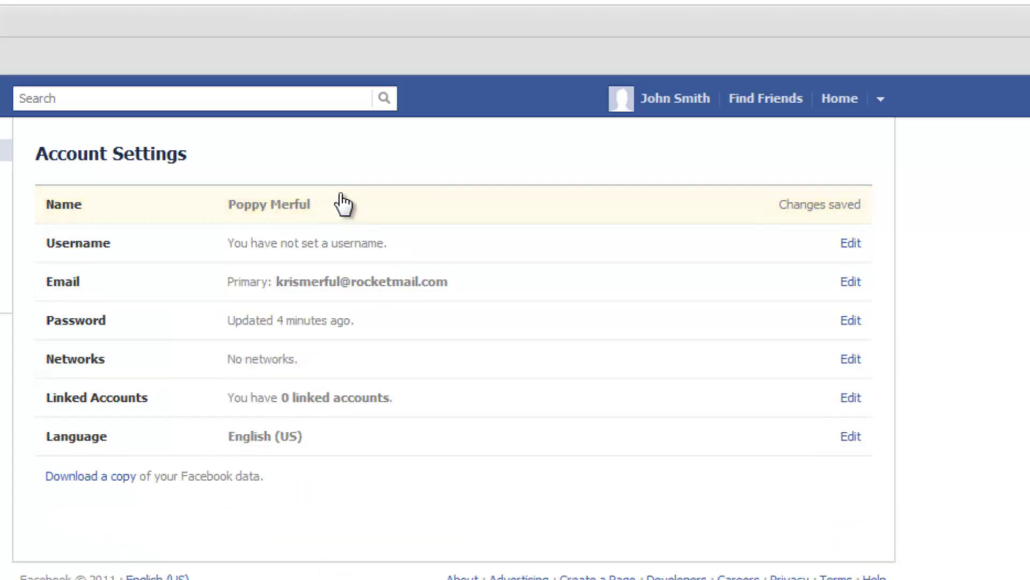
left_click(76, 179)
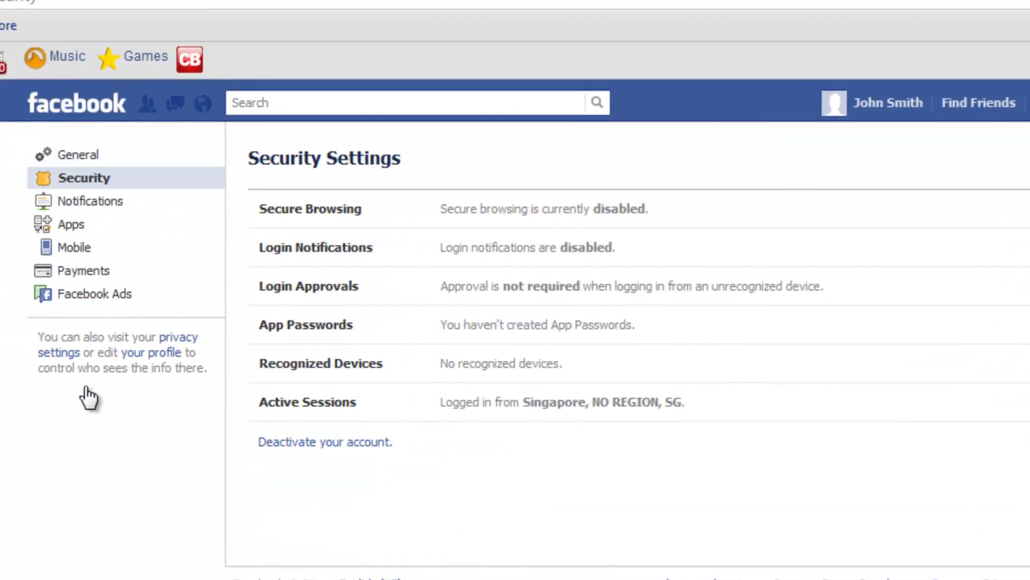
Step: Open the account deactivation form and give 'My account was hacked' as the reason
left_click(354, 442)
left_click(221, 250)
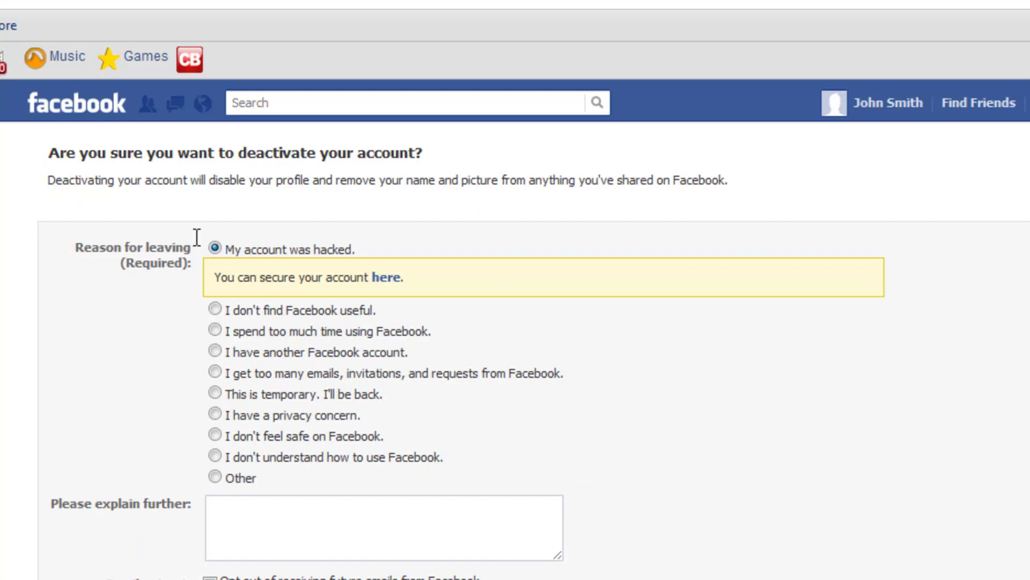
left_click_drag(195, 238, 388, 245)
left_click(243, 273)
Step: Follow the secure-your-account link and continue to the Create a new password form
left_click(386, 278)
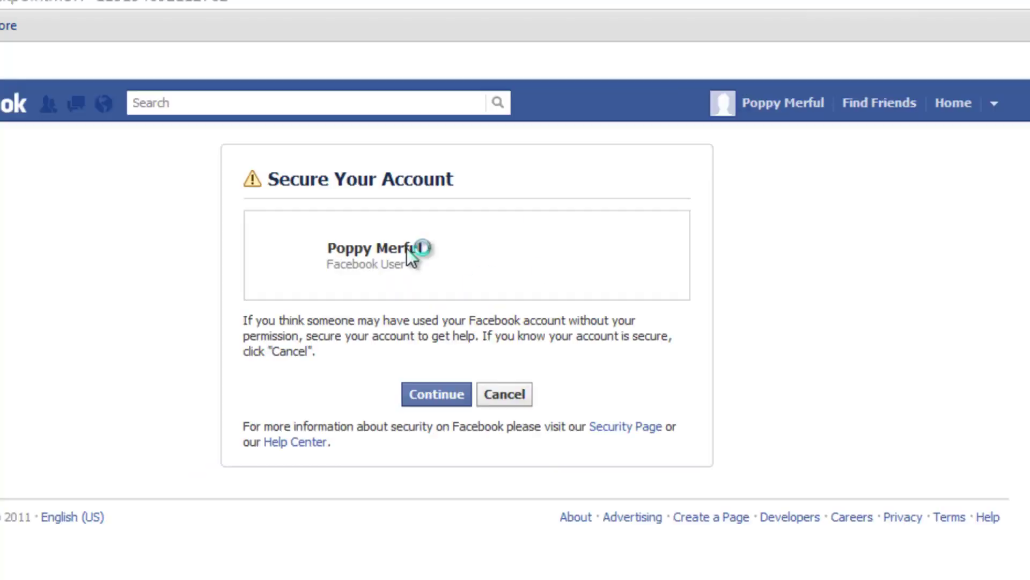
left_click(545, 399)
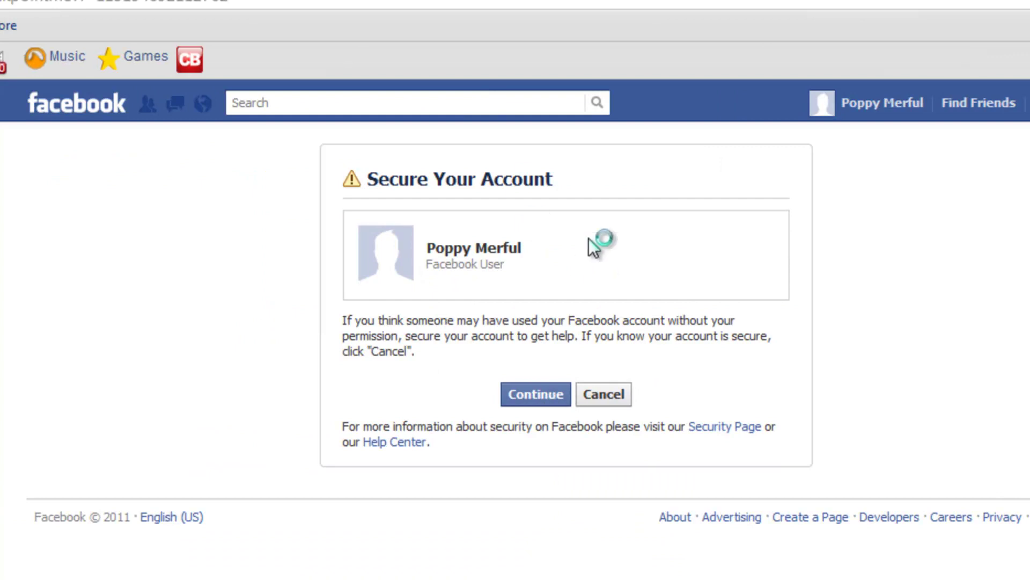
left_click(822, 290)
left_click(582, 371)
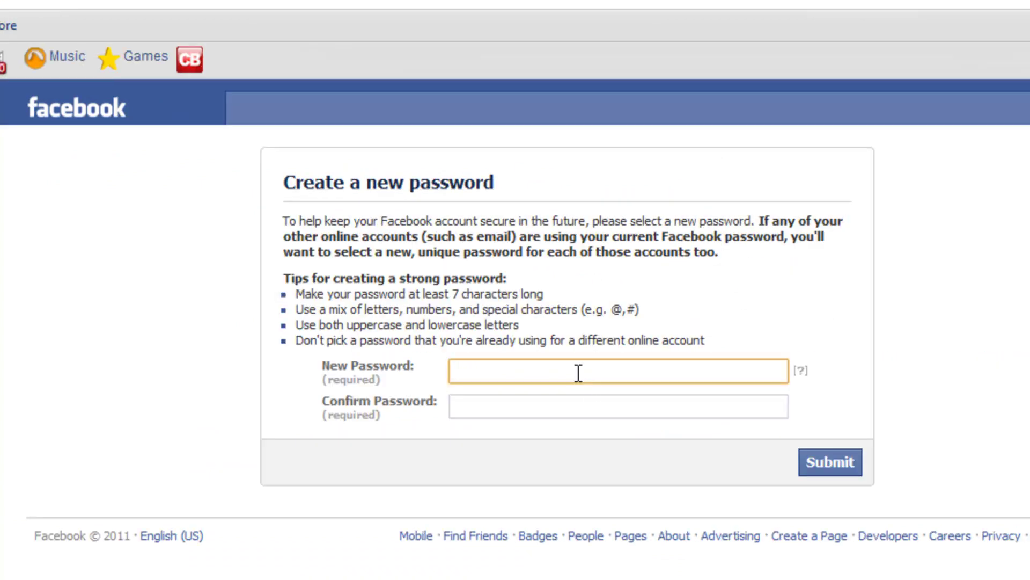
Step: Submit a first new password, which Facebook rejects
type("•••••••••")
key("Tab")
type("•••••••••")
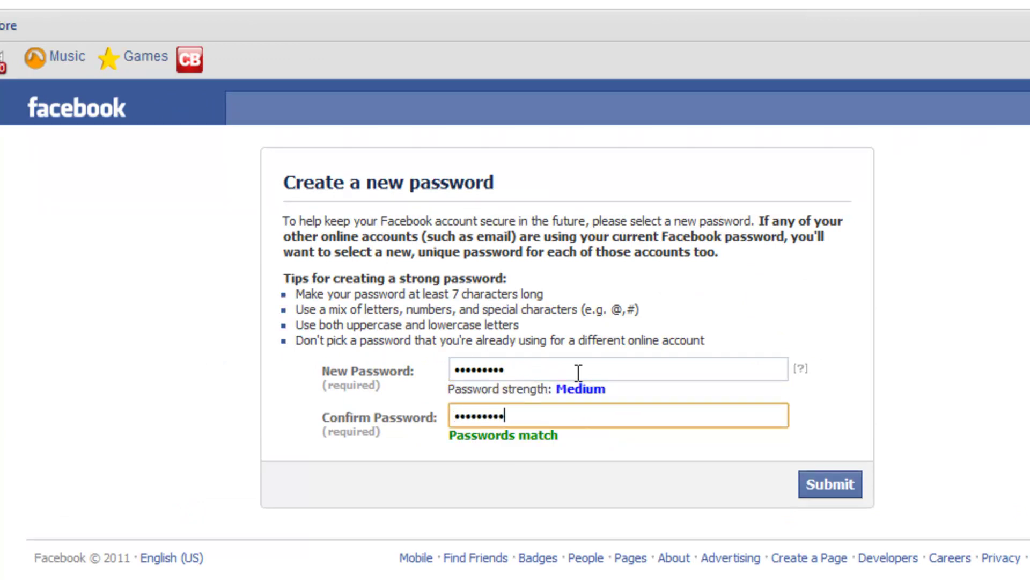
key("Return")
Step: Enter a different new password in New Password and Confirm Password, then submit it
left_click(682, 413)
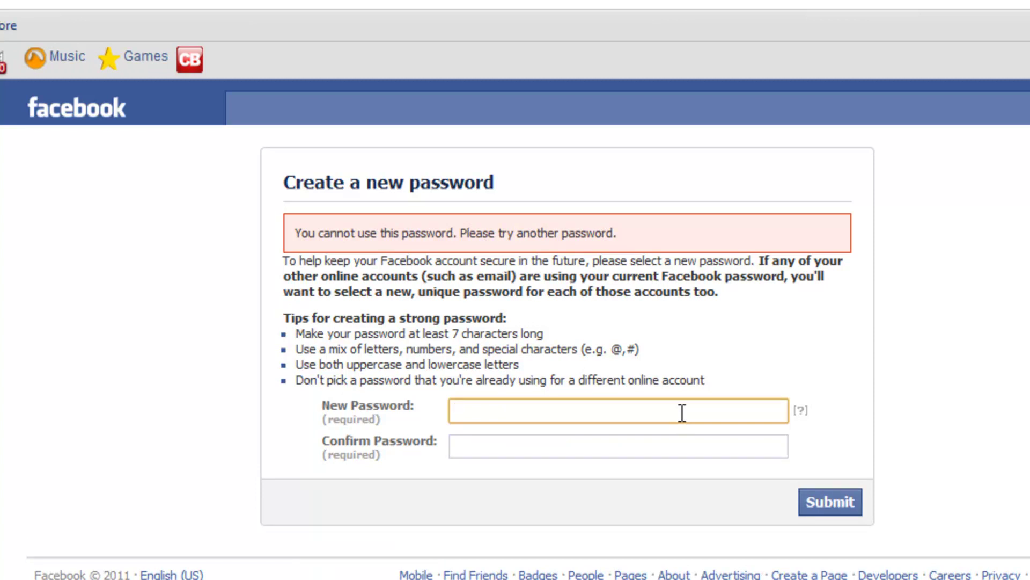
type("••••••••••")
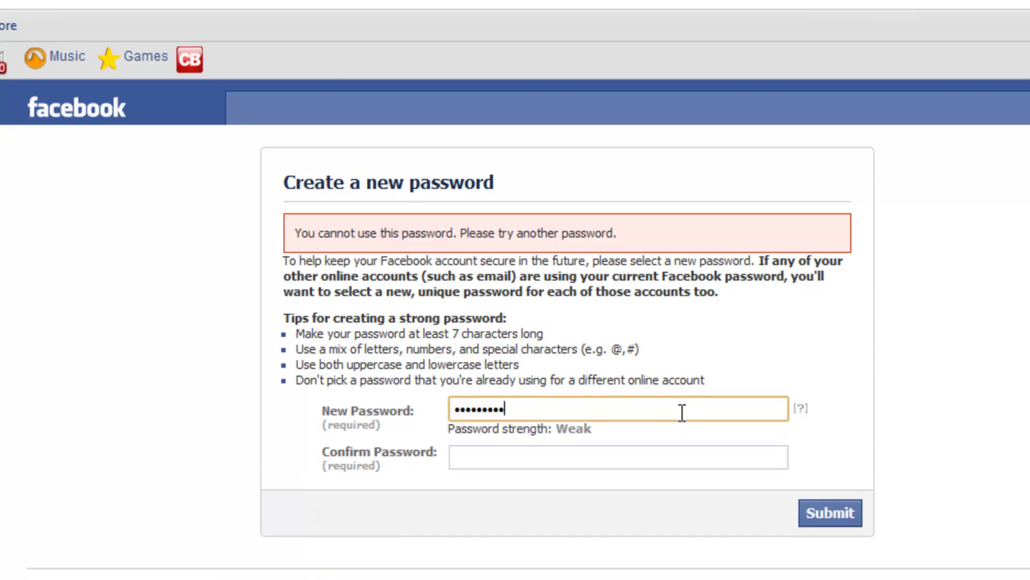
type("••••••••••")
key("Tab")
type("••••••••••••••••••••")
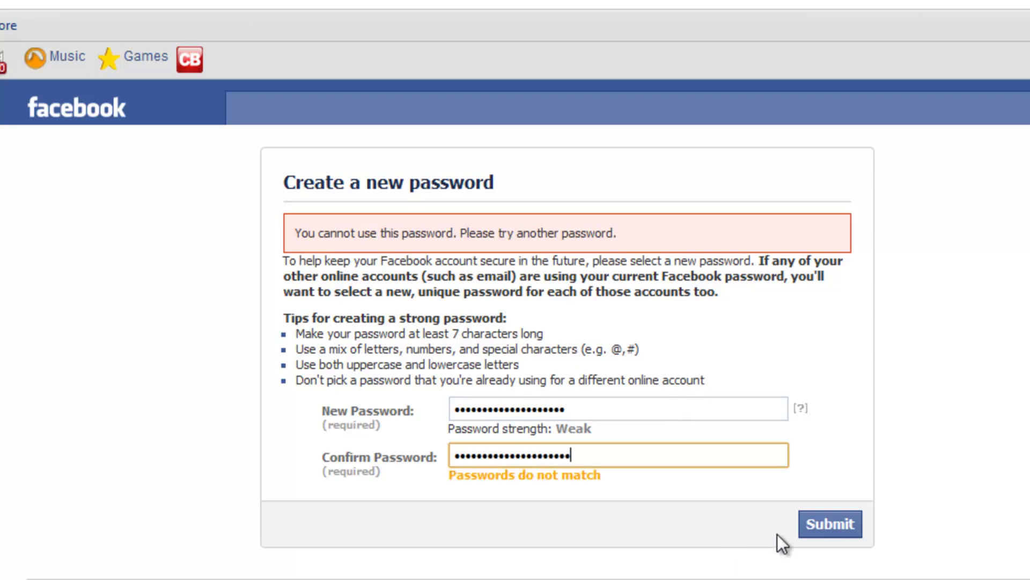
key("BackSpace")
left_click(833, 526)
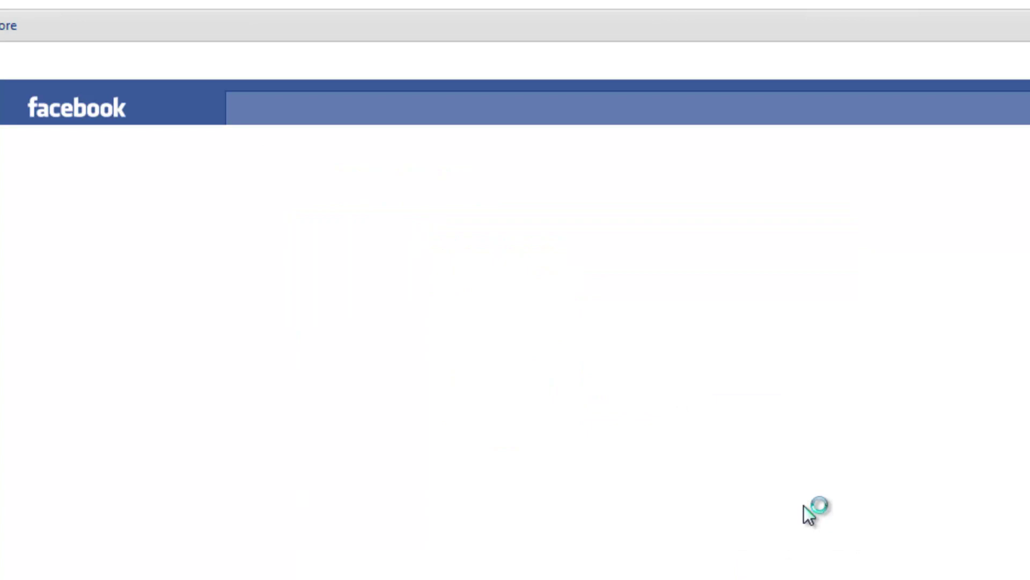
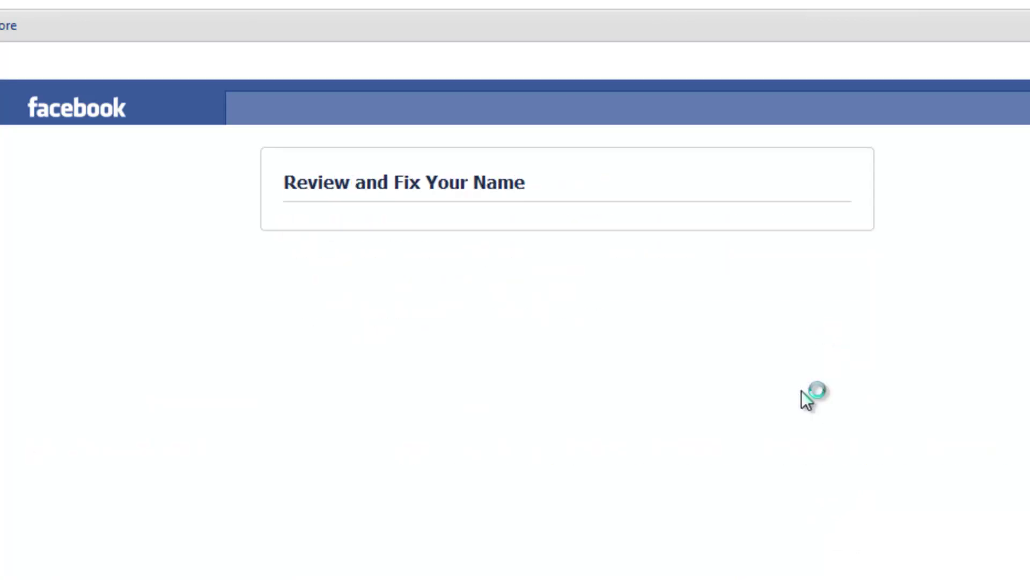
Step: Open the current-name fields for editing and enter a first name
left_click_drag(284, 237, 641, 233)
left_click(642, 232)
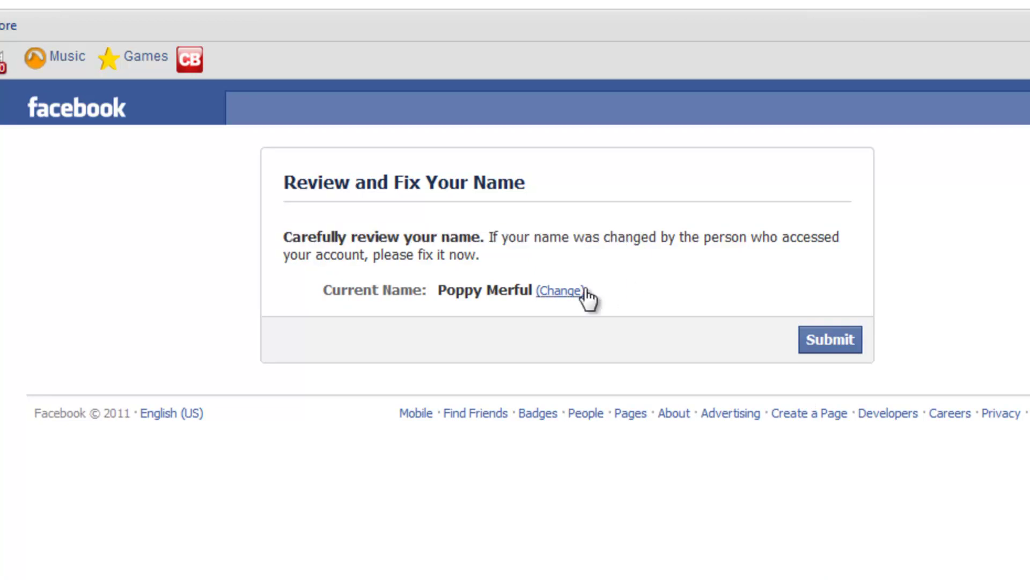
left_click(574, 290)
type("Winx")
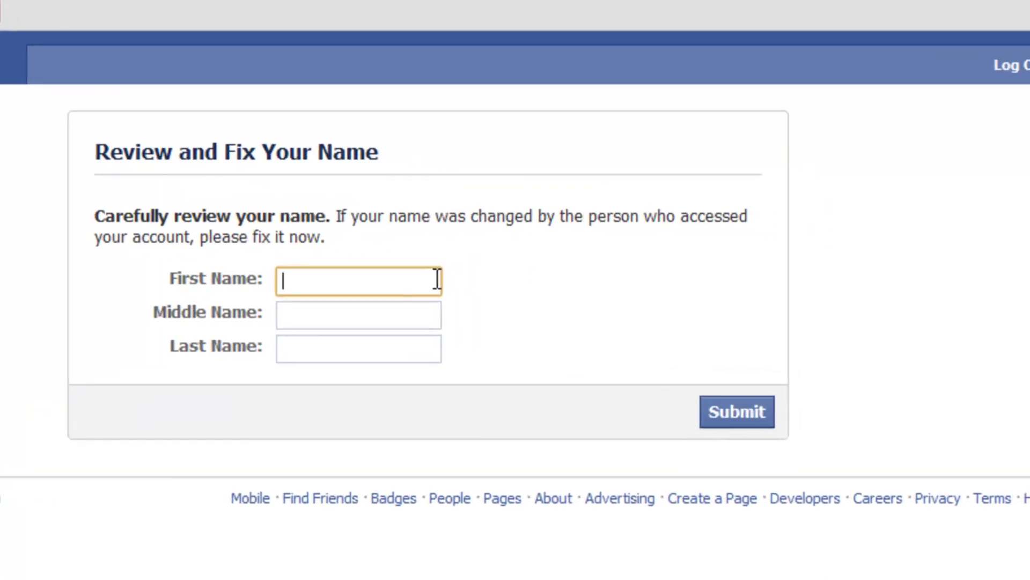
key("BackSpace")
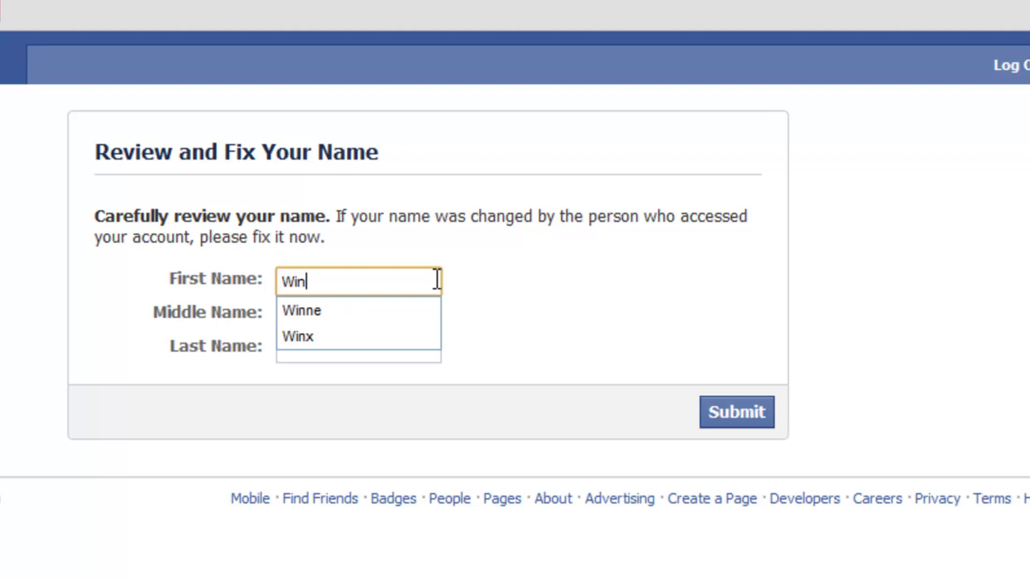
key("Down")
key("Tab")
Step: Enter a middle name and last name, then submit the name form
type("The")
key("Tab")
type("Ppo")
key("BackSpace")
key("BackSpace")
type("oop")
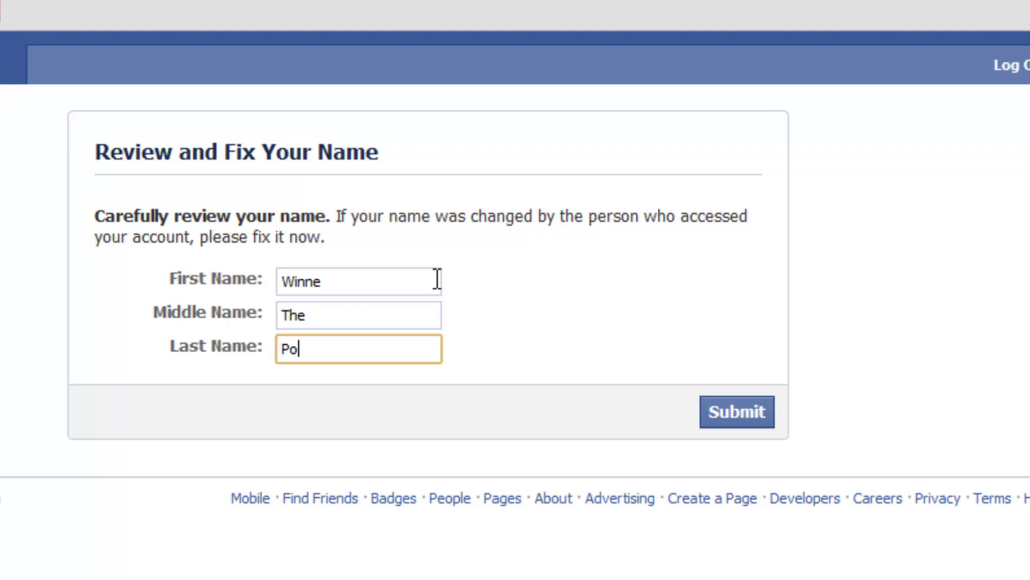
left_click(769, 411)
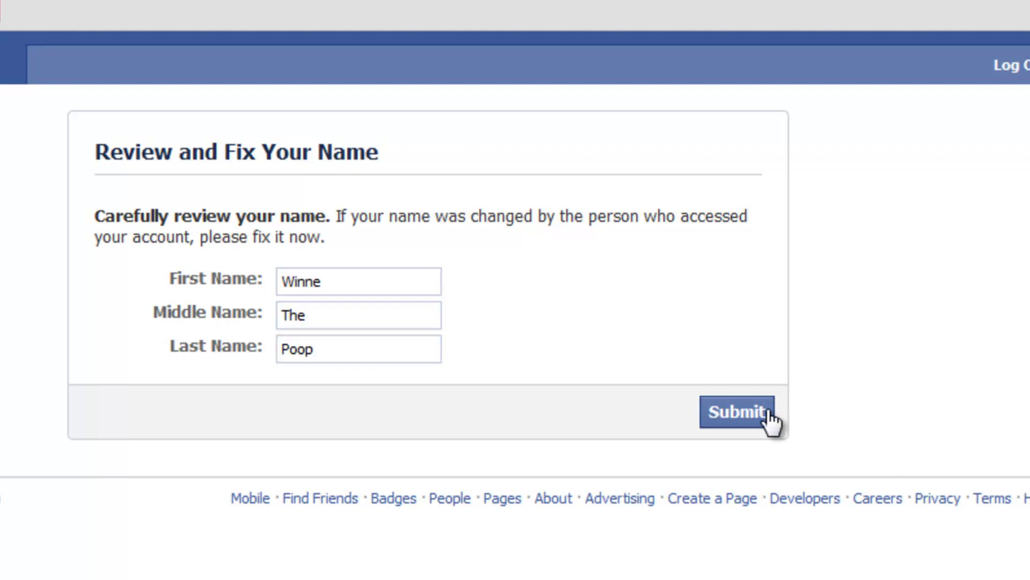
Step: Change the final letter of the last name and resubmit the form
left_click(393, 402)
key("BackSpace")
type("h")
left_click(746, 459)
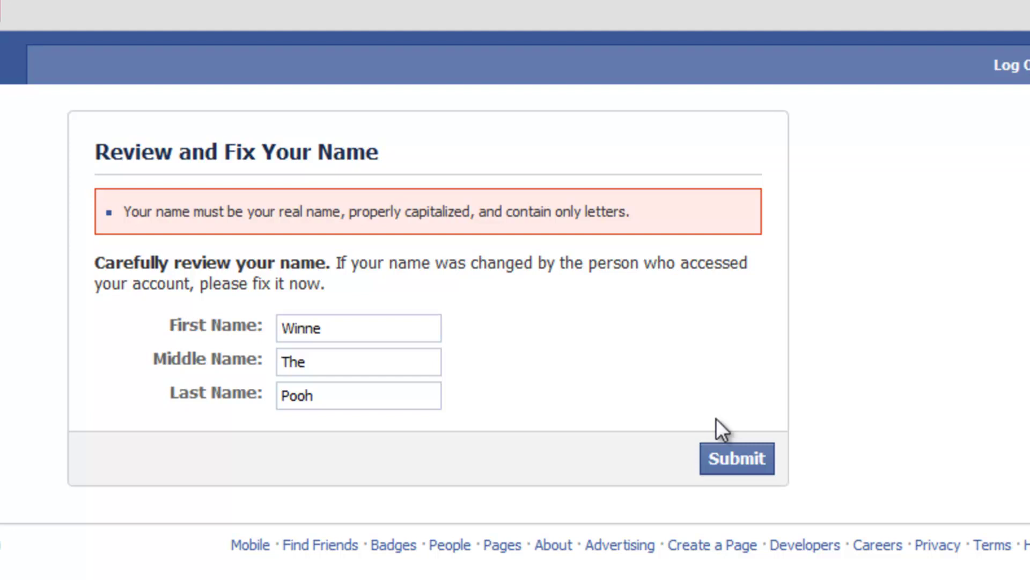
Step: Replace the first and last names with new ones and submit the form
left_click(356, 322)
double_click(355, 322)
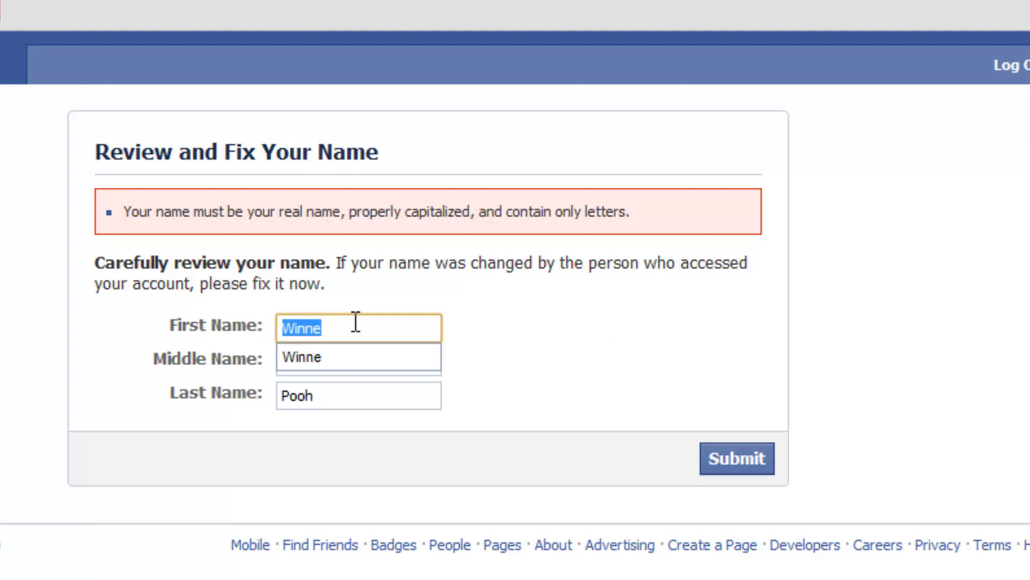
type("Tigger")
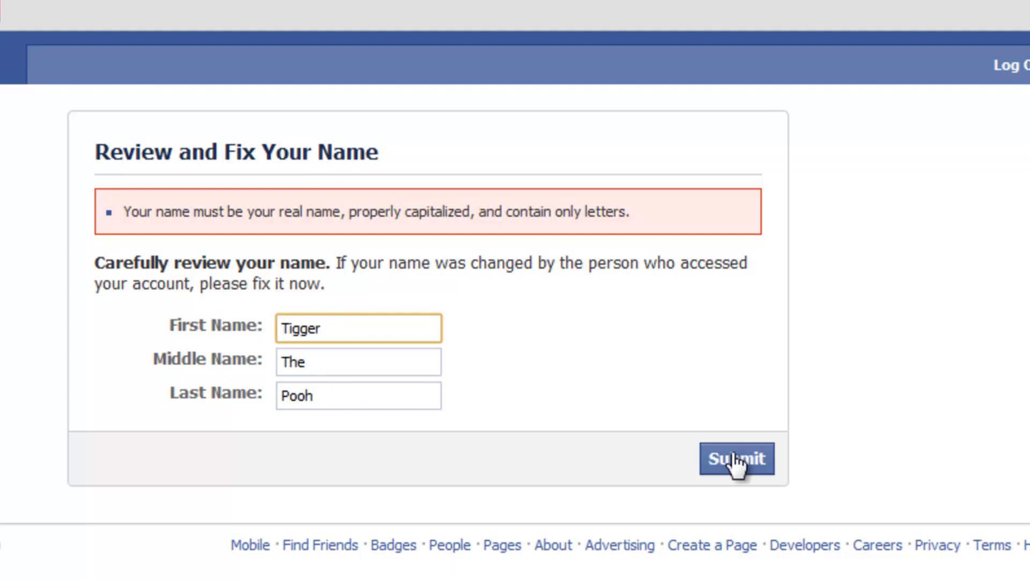
double_click(386, 407)
key("BackSpace")
type("Tiger")
left_click(771, 475)
Step: Overwrite the middle name and submit the form again
left_click(349, 359)
key("ctrl+a")
type("culb")
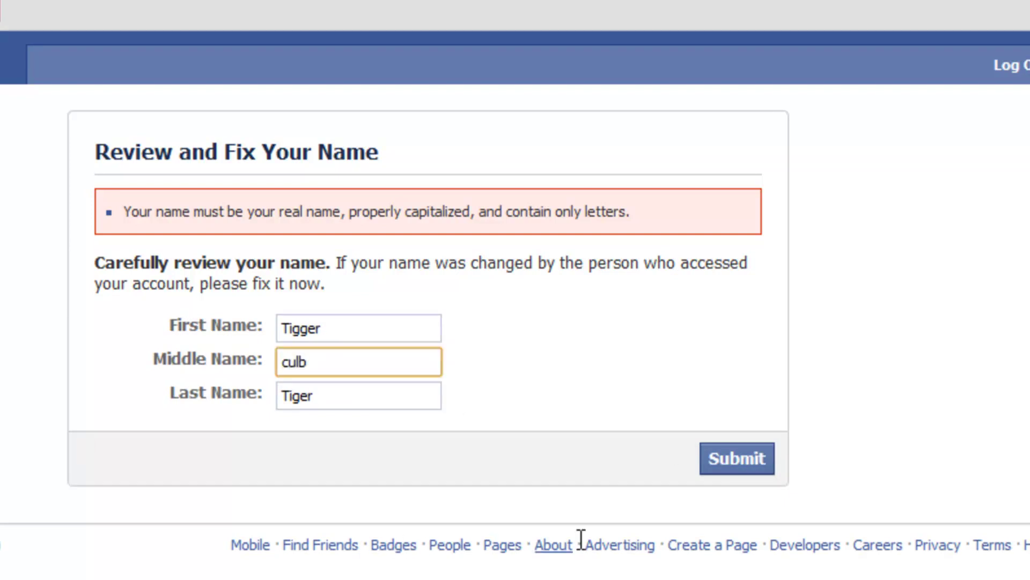
left_click(740, 463)
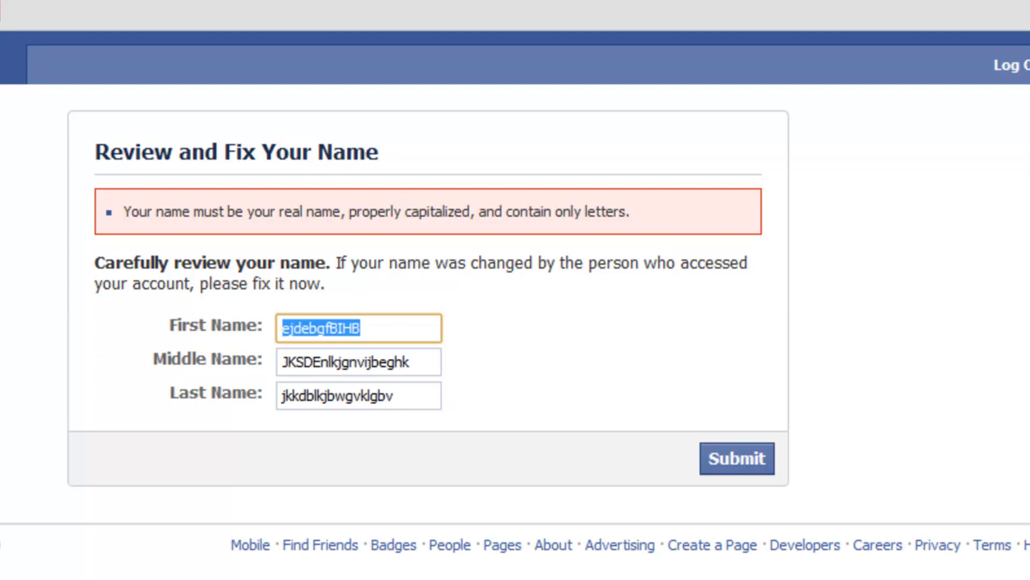
Step: Enter an ordinary first, middle and last name and submit the form
type("John")
key("Tab")
type("Smith")
key("Tab")
type("Alan")
left_click(758, 460)
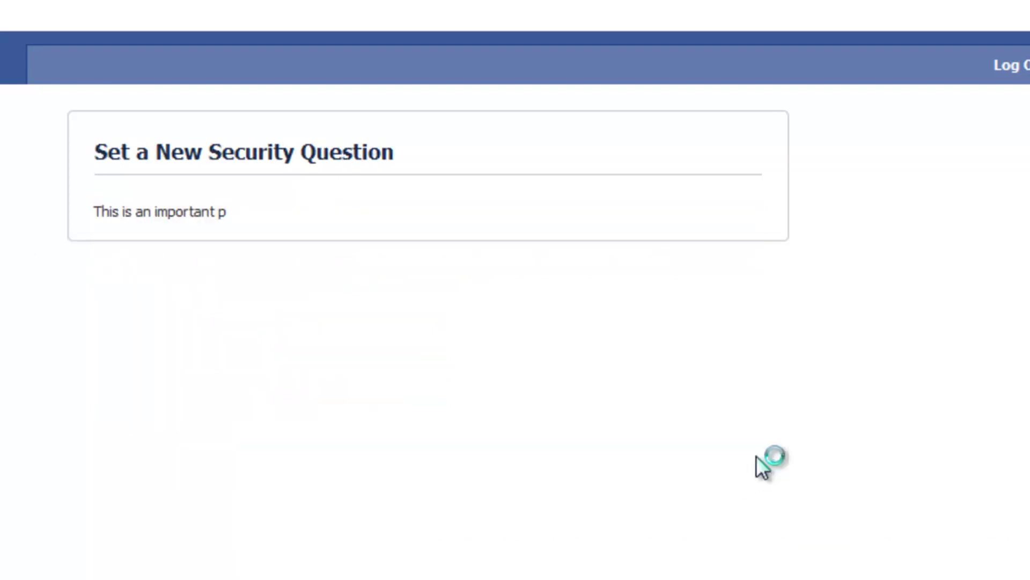
Step: Pick the first grade teacher's last name question and submit a short answer
left_click(271, 274)
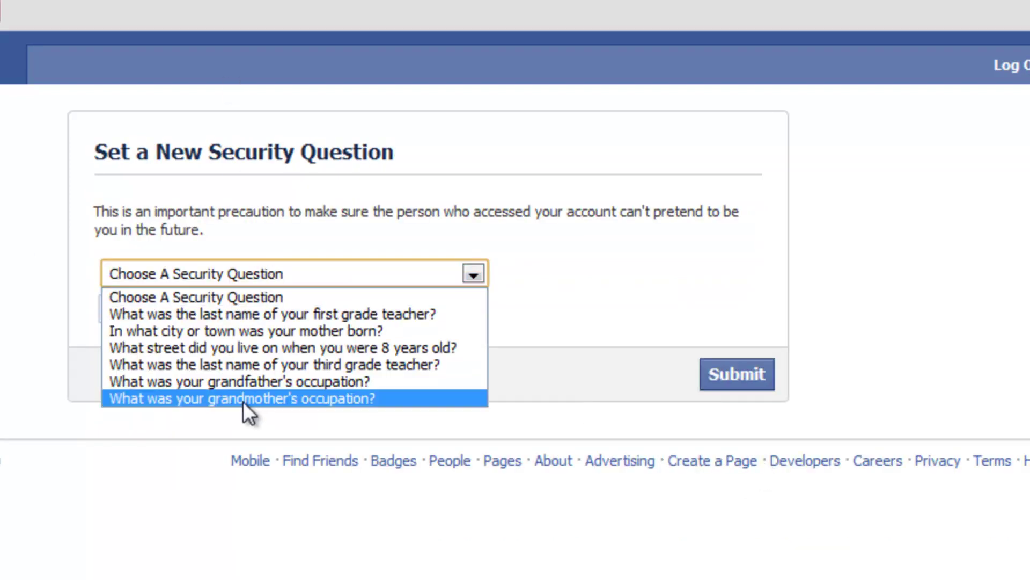
left_click(252, 398)
left_click(307, 276)
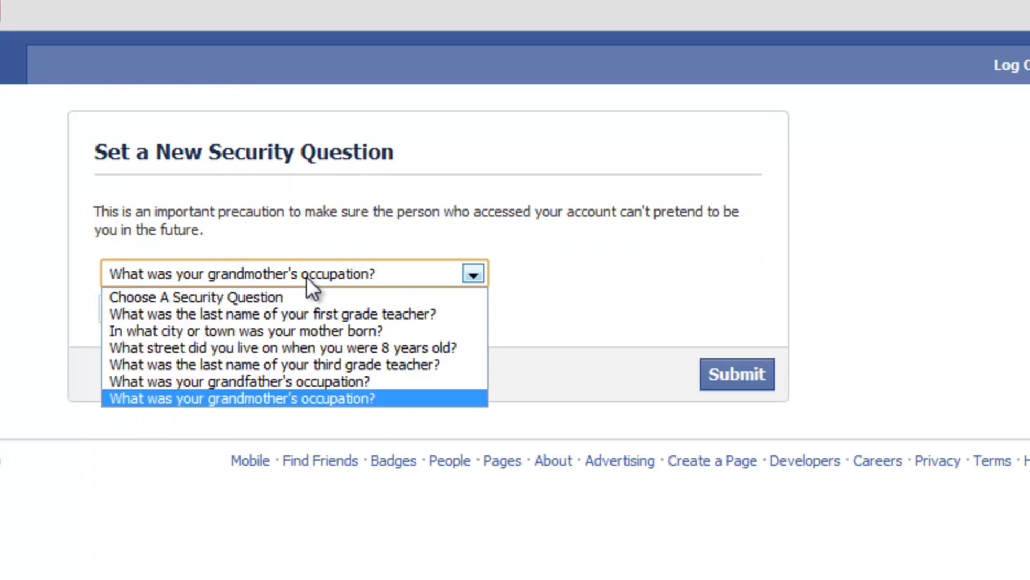
left_click(347, 314)
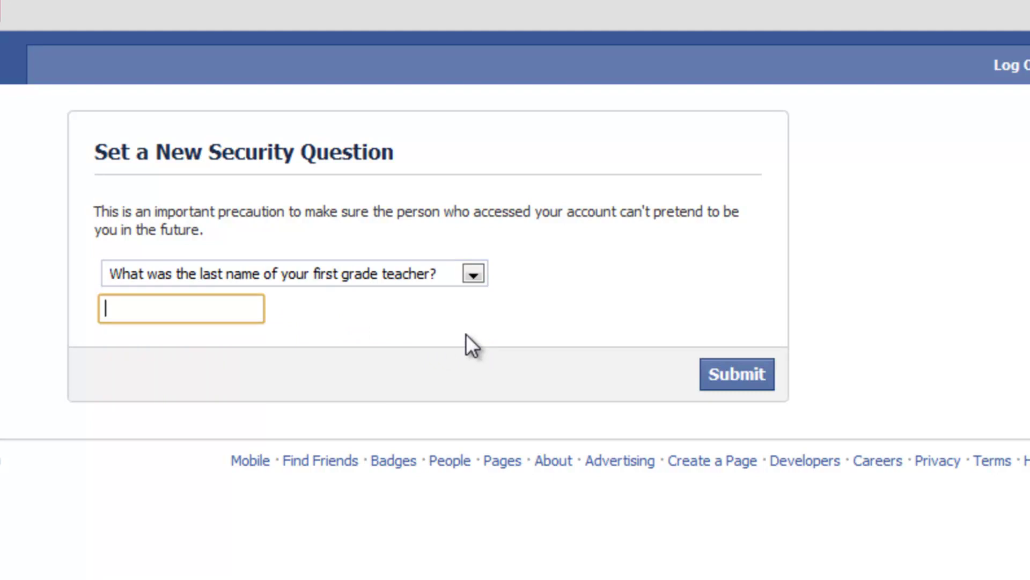
type("Loo")
left_click(736, 382)
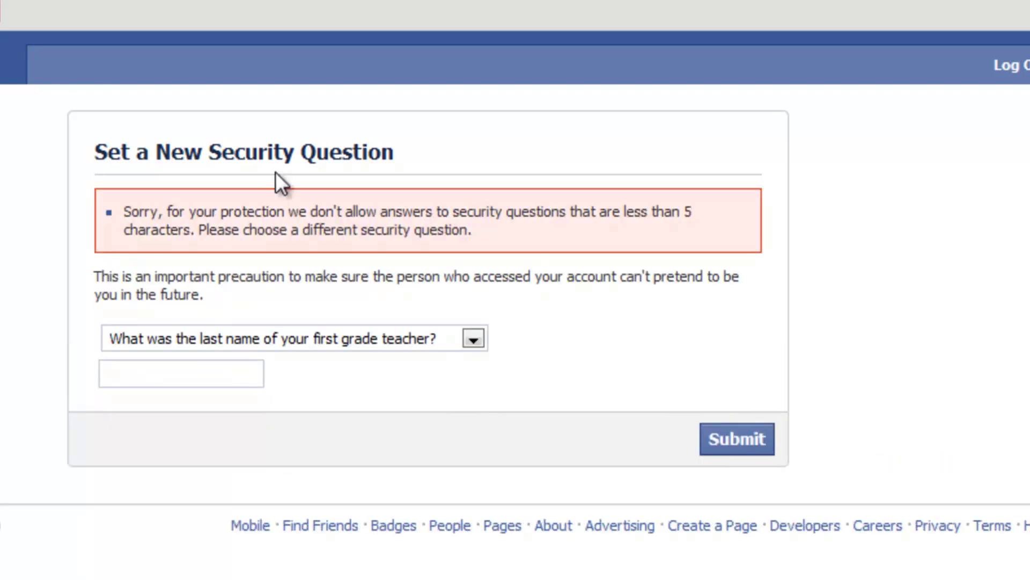
Step: Switch to 'In what city or town was your mother born?' and submit a longer answer
left_click(182, 349)
left_click(163, 397)
left_click(188, 385)
type("Looooooooooooooo")
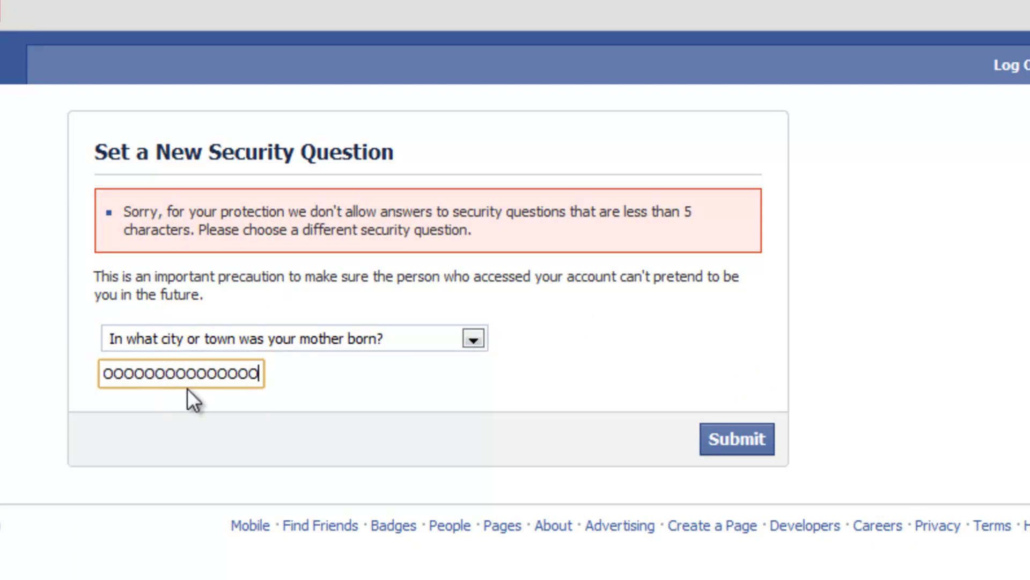
left_click(736, 451)
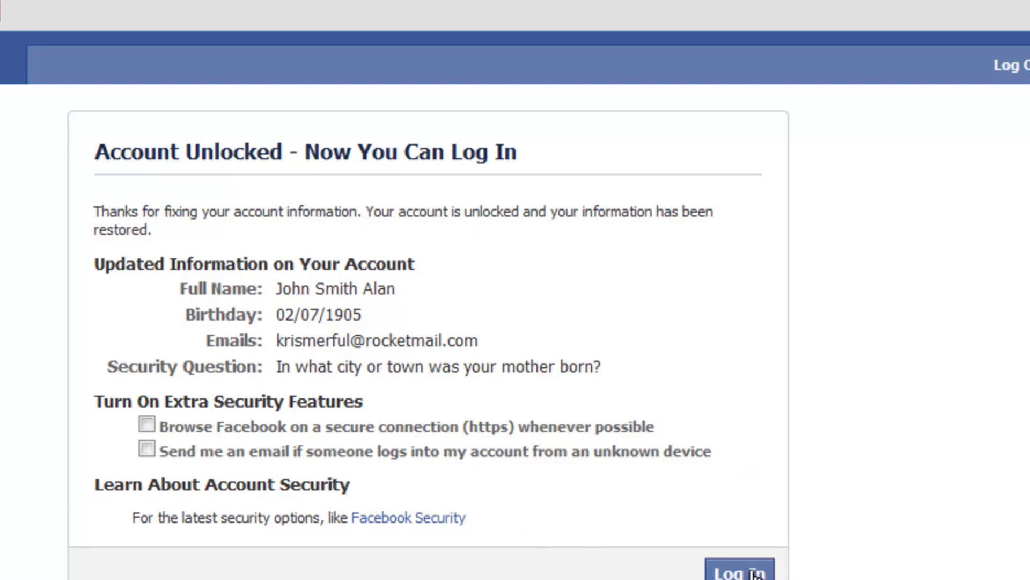
Step: Log in, glance at the profile's Wall, and return to the welcome page
left_click(756, 573)
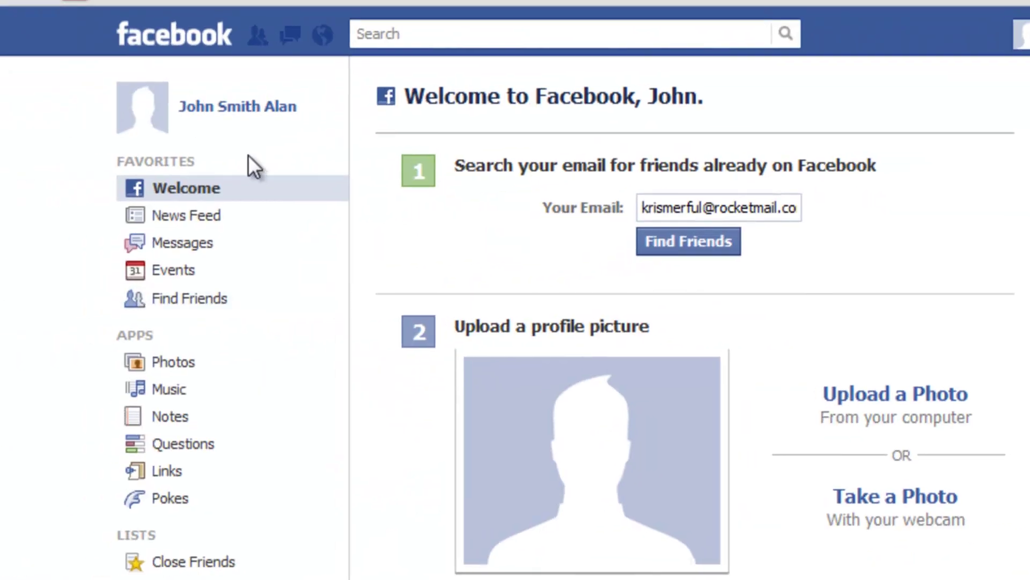
left_click_drag(264, 106, 322, 115)
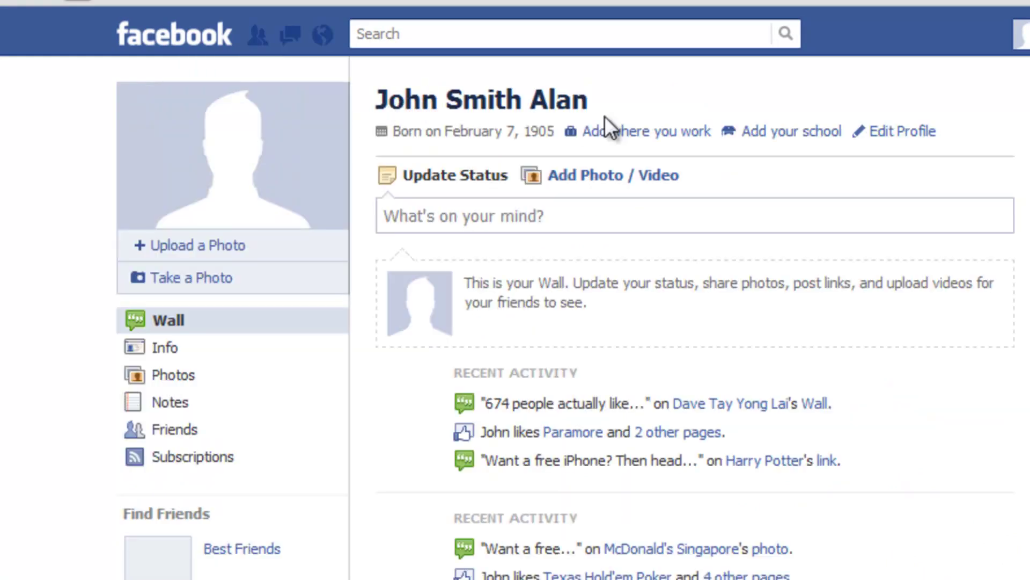
left_click(204, 38)
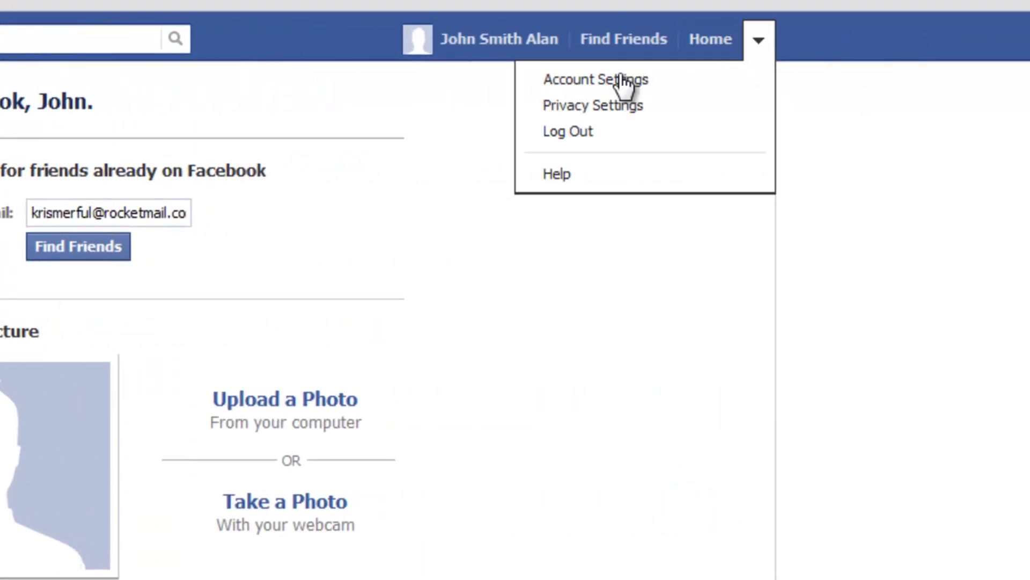
Step: Go to Account Settings and open its Security section
left_click(633, 78)
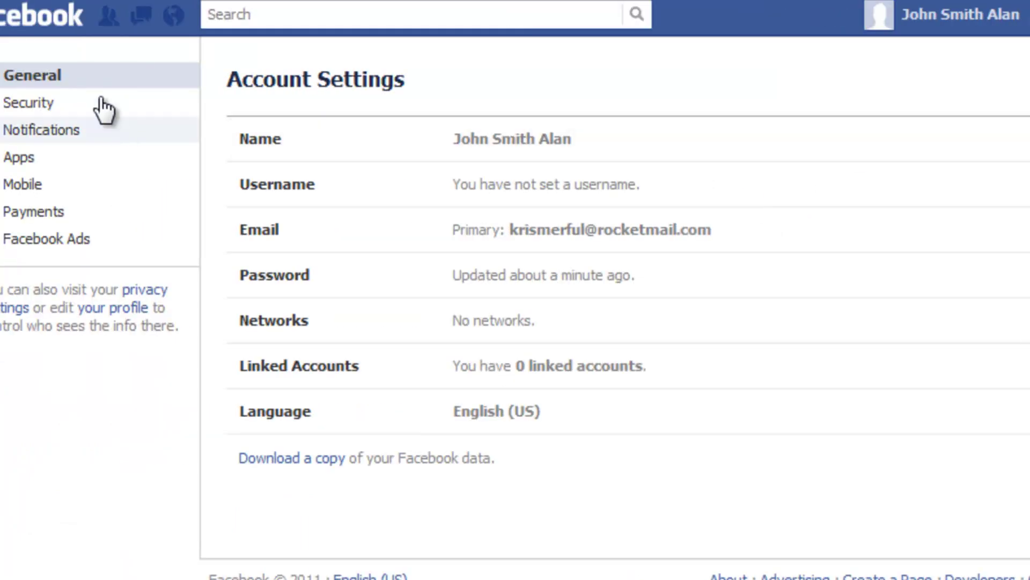
left_click(32, 102)
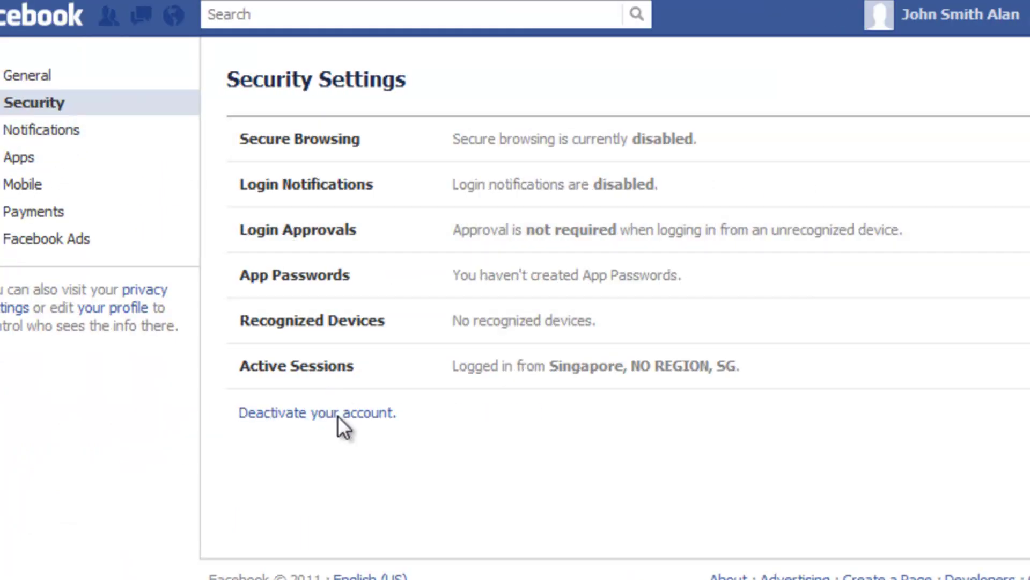